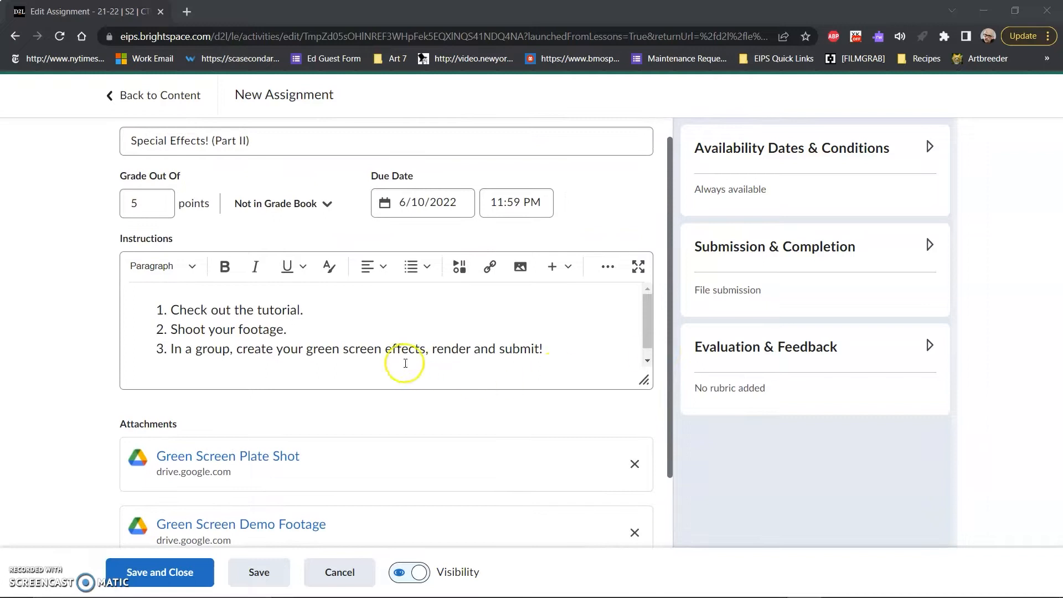
- Review the assignment's instructions and its attached green screen footage links
click(133, 204)
click(295, 148)
click(97, 333)
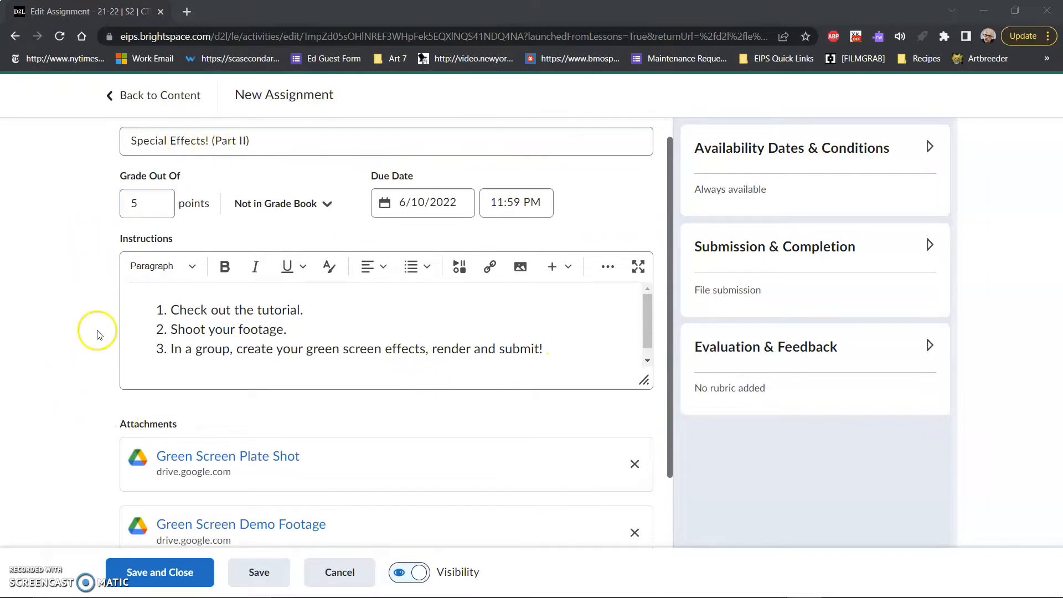
scroll(107, 385, down, 2)
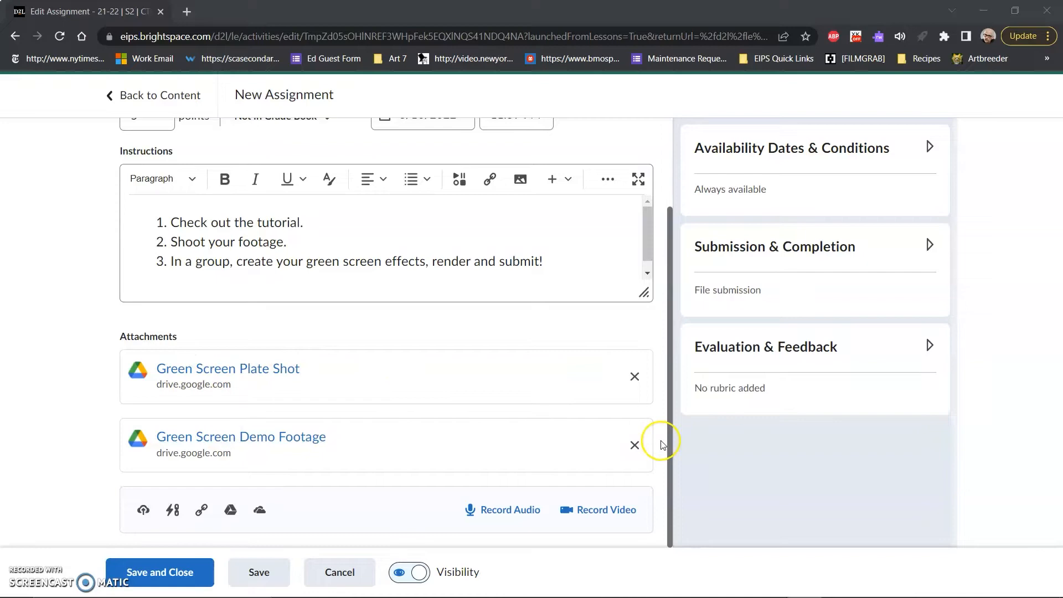
- Switch to Premiere Pro, create a sequence from the Green Screen Plate Shot clip and play part of it
click(427, 588)
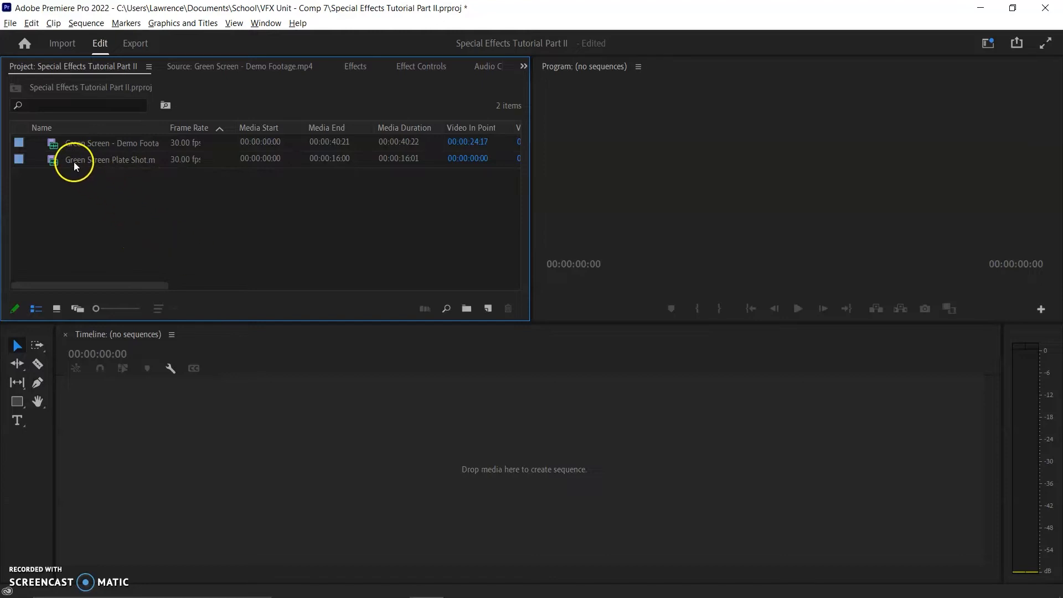
drag(74, 162, 236, 480)
key(space)
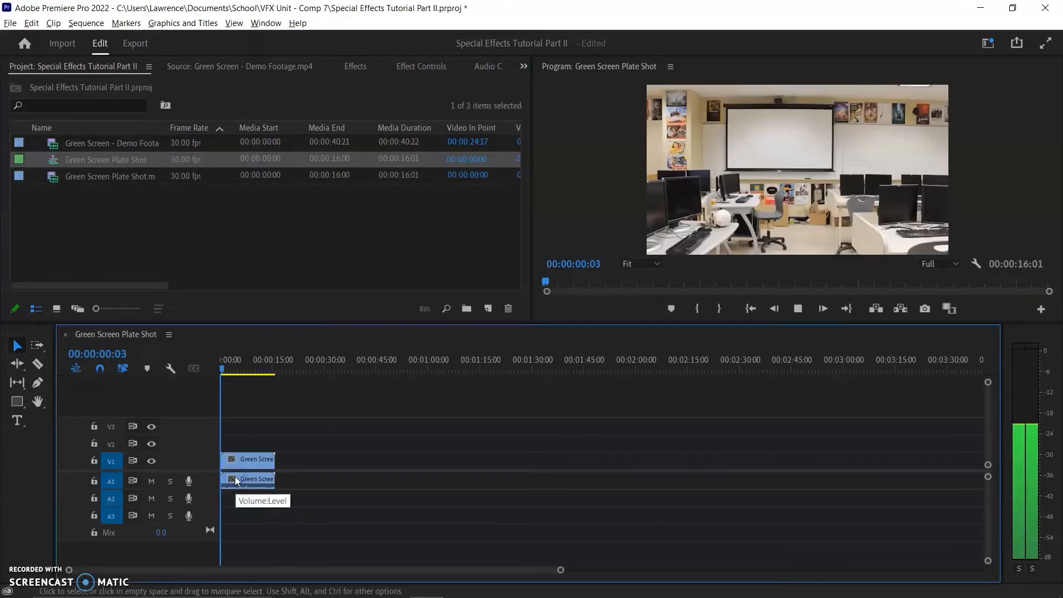
key(XF86AudioMute)
key(space)
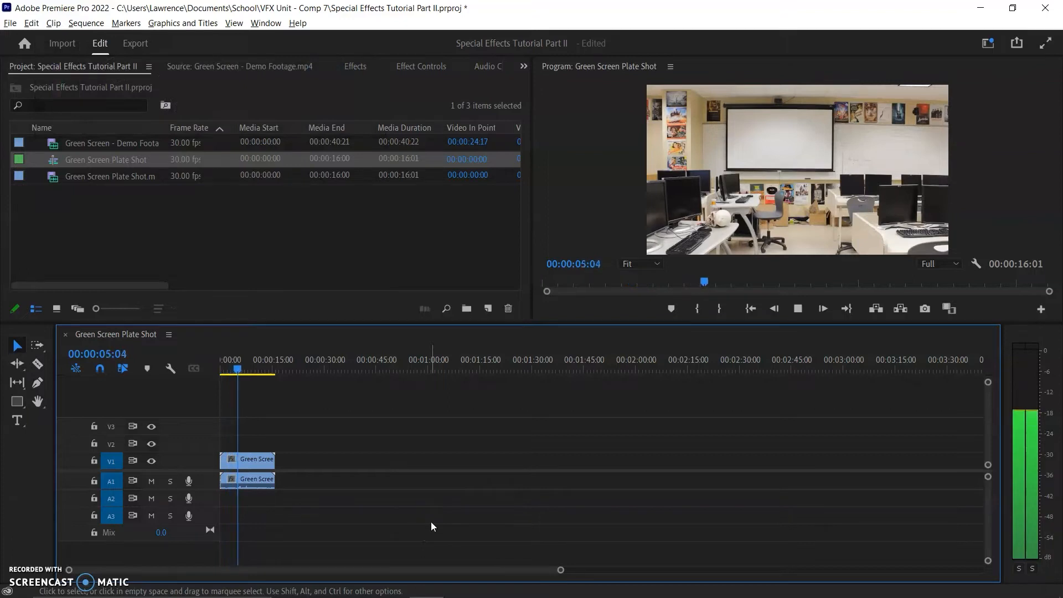
key(space)
click(484, 520)
click(320, 357)
click(205, 269)
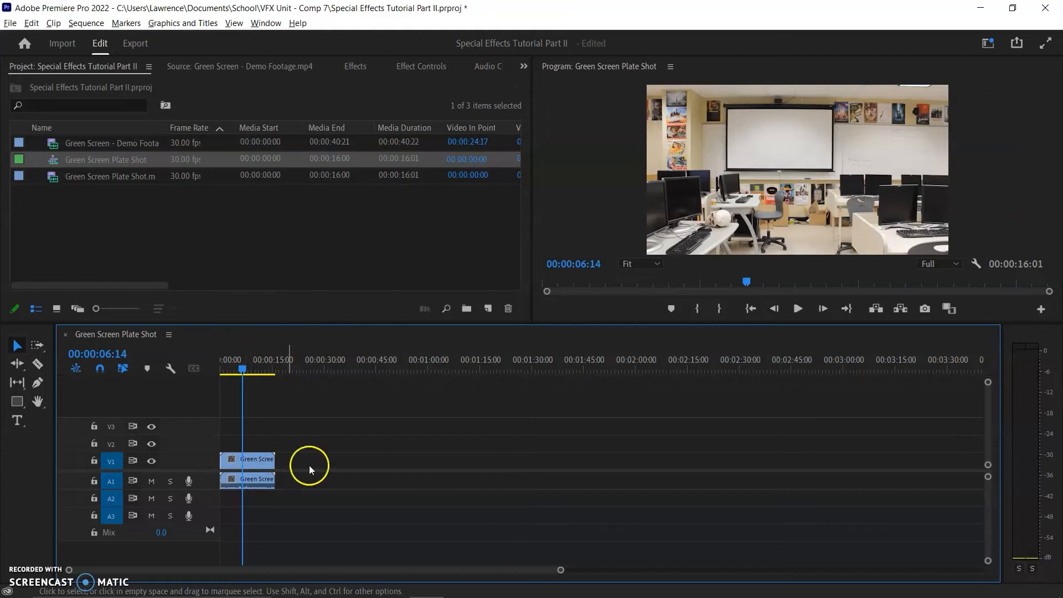
- Clear the Demo Footage clip's existing marks, then mark a new range from 00:00:26:20 to 00:00:34:14
double_click(111, 145)
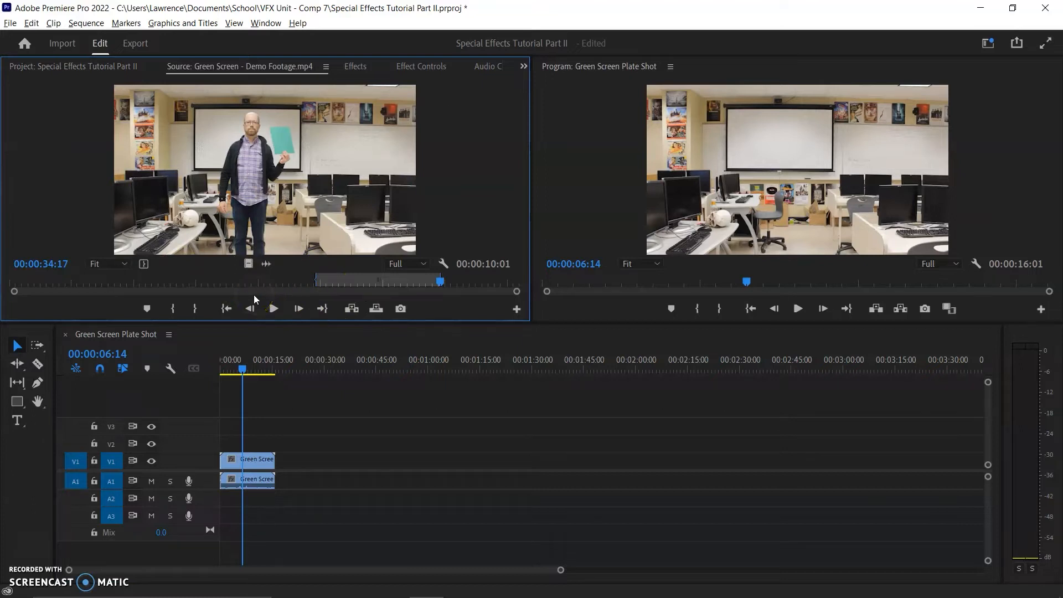
key(ctrl+shift+x)
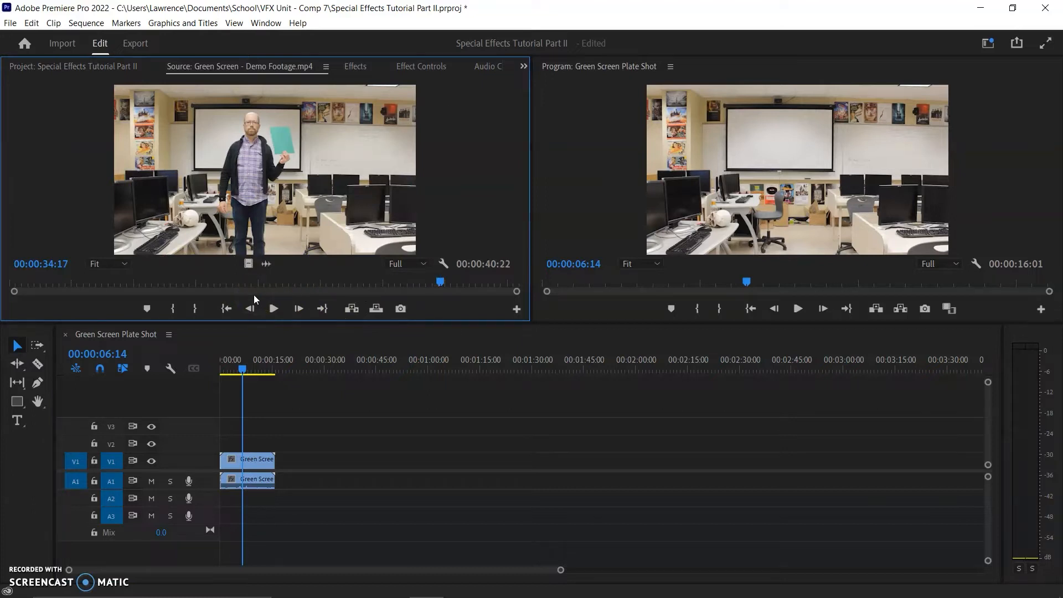
mouse_move(347, 282)
mouse_down()
mouse_move(28, 288)
mouse_move(344, 288)
mouse_up()
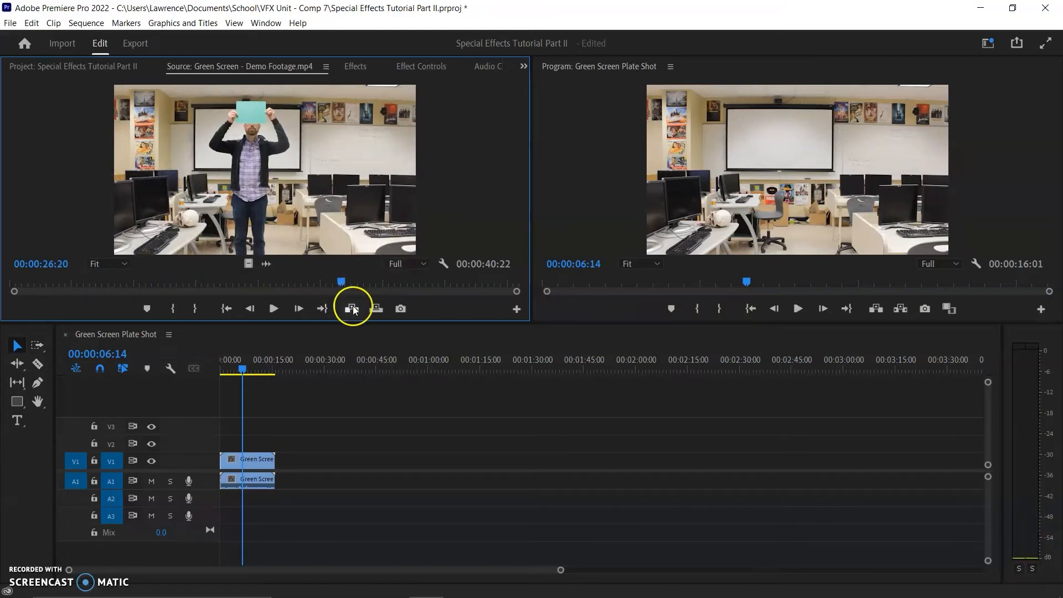
key(i)
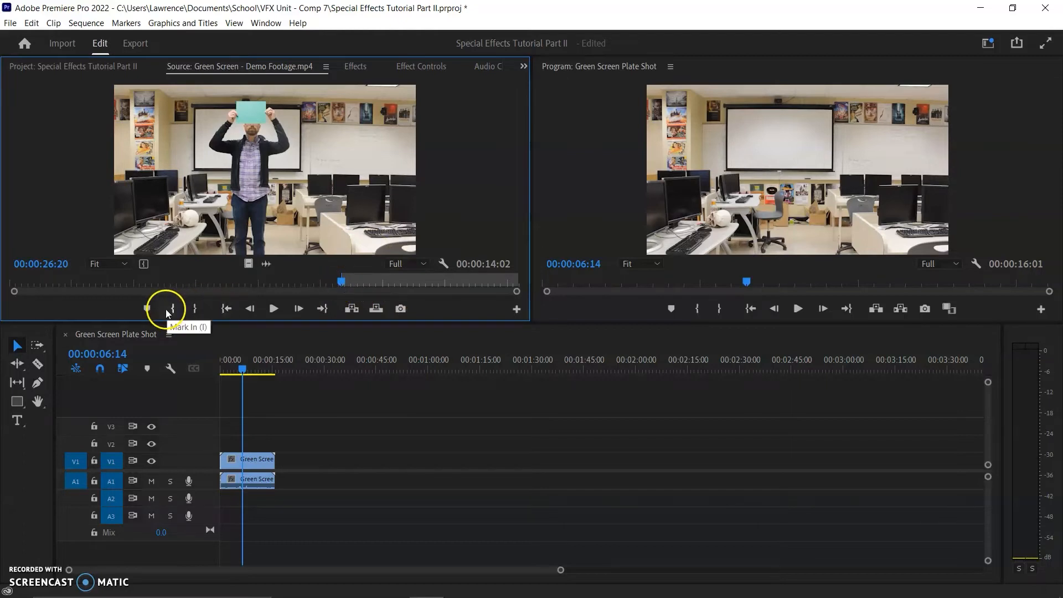
drag(349, 281, 439, 277)
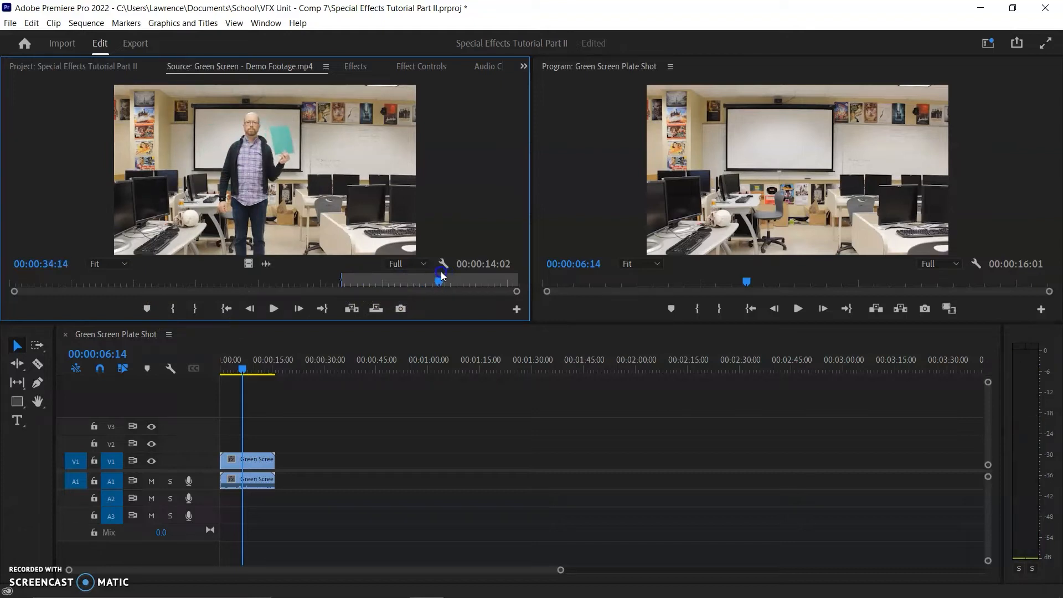
click(195, 309)
- Place the marked Demo Footage range on V2 at the sequence start and preview it in an enlarged monitor
drag(271, 175, 225, 445)
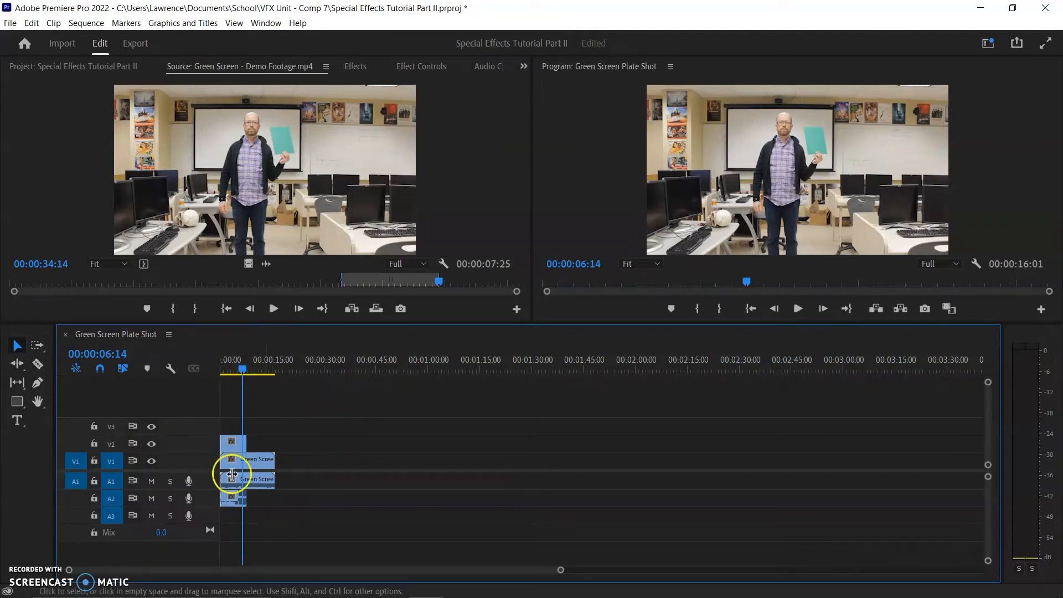
drag(240, 366, 202, 366)
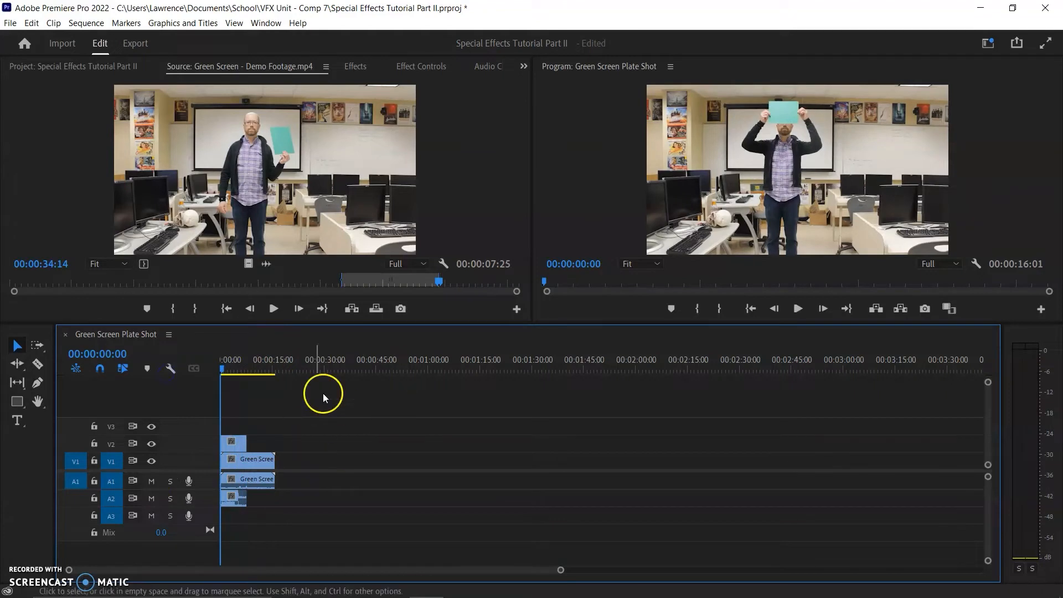
drag(614, 325, 617, 406)
key(space)
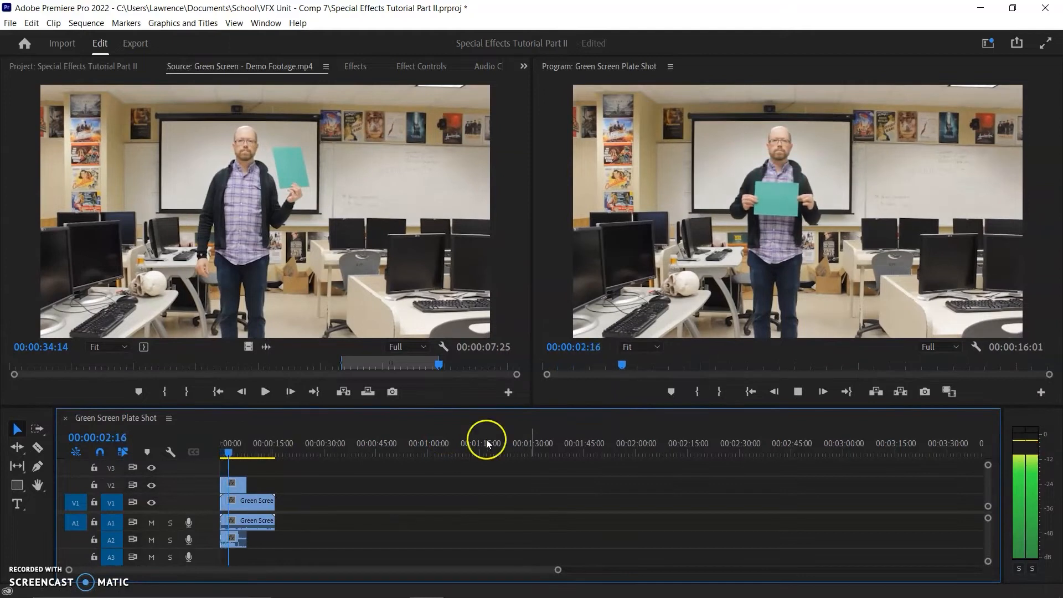
key(space)
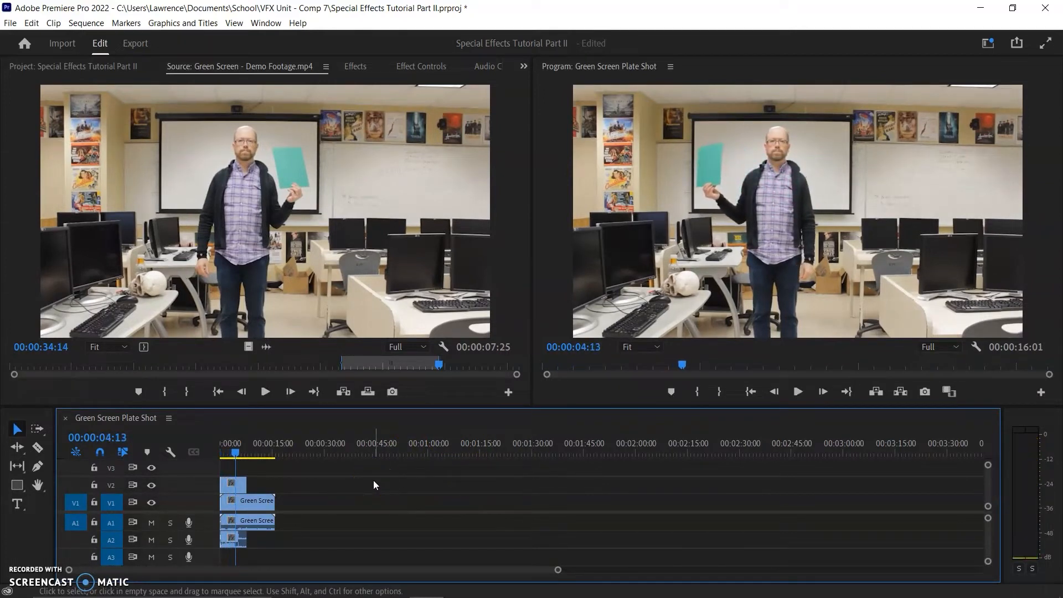
drag(237, 451, 190, 456)
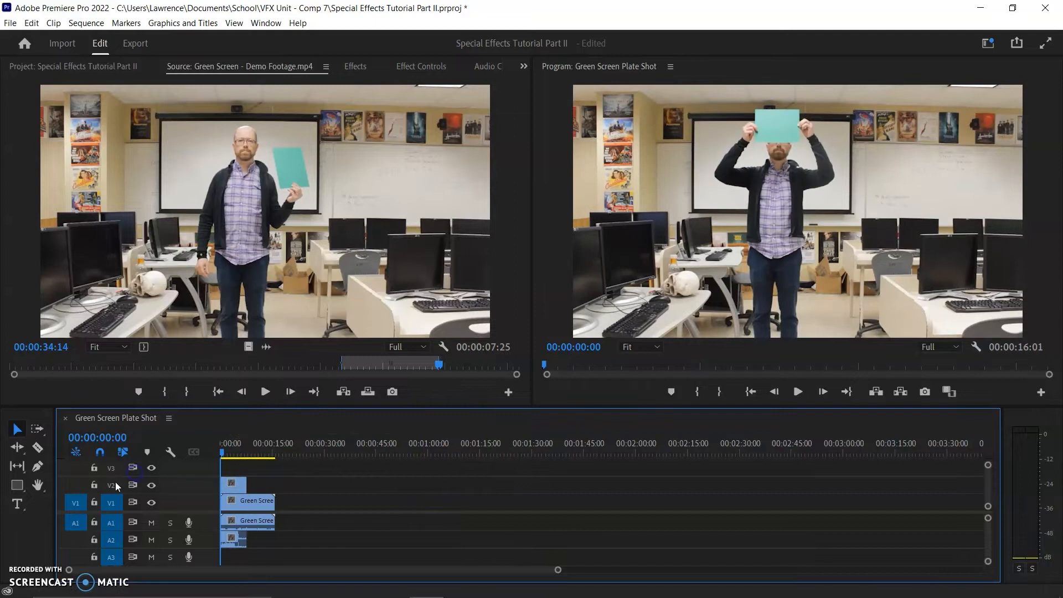
- Open the effects library and check where hidden panels can be found and enabled
click(356, 68)
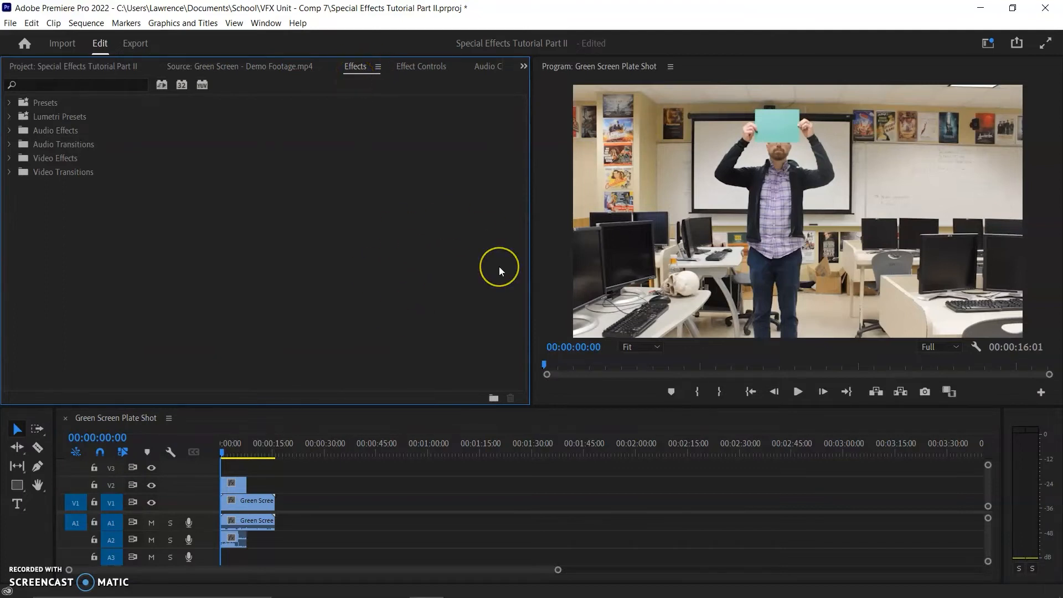
click(523, 67)
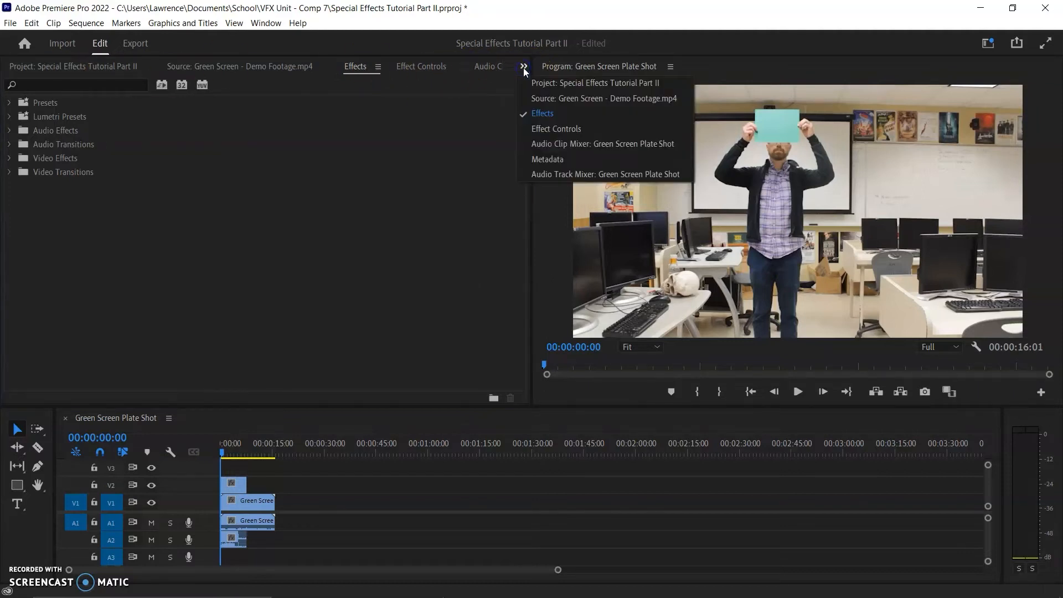
click(404, 278)
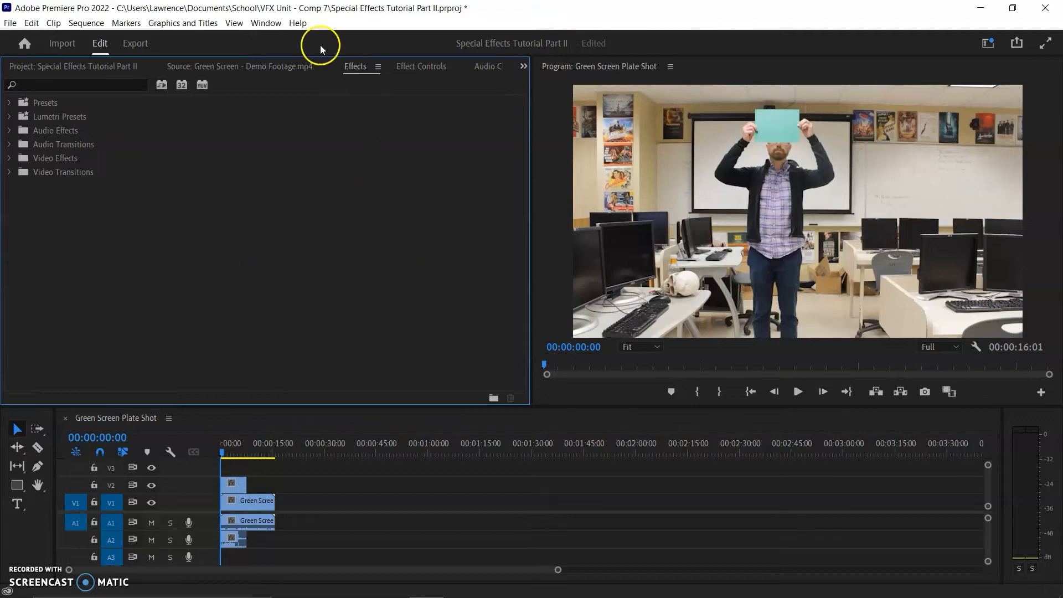
click(267, 23)
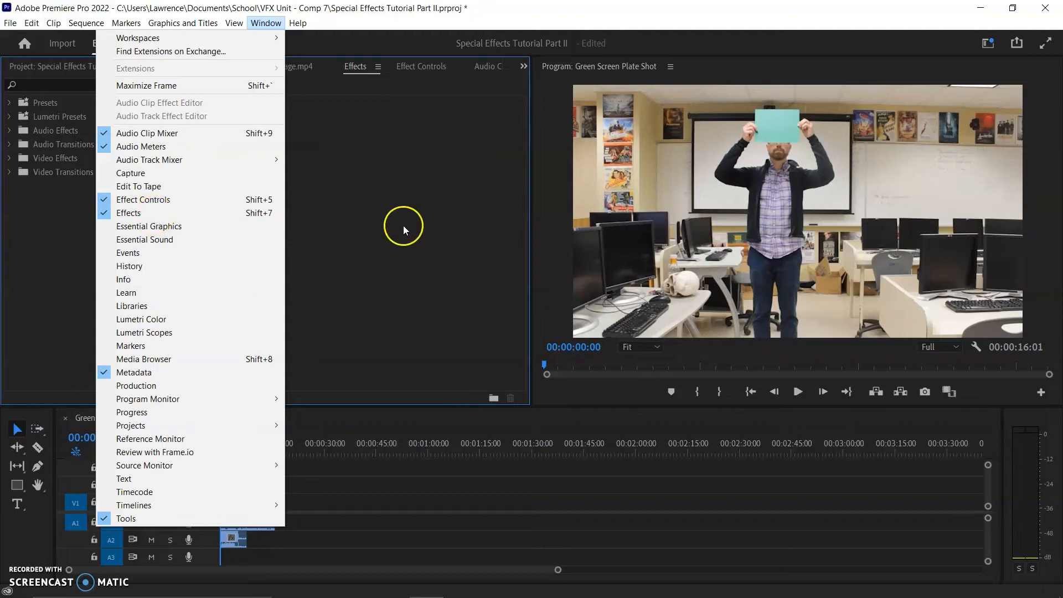
click(400, 243)
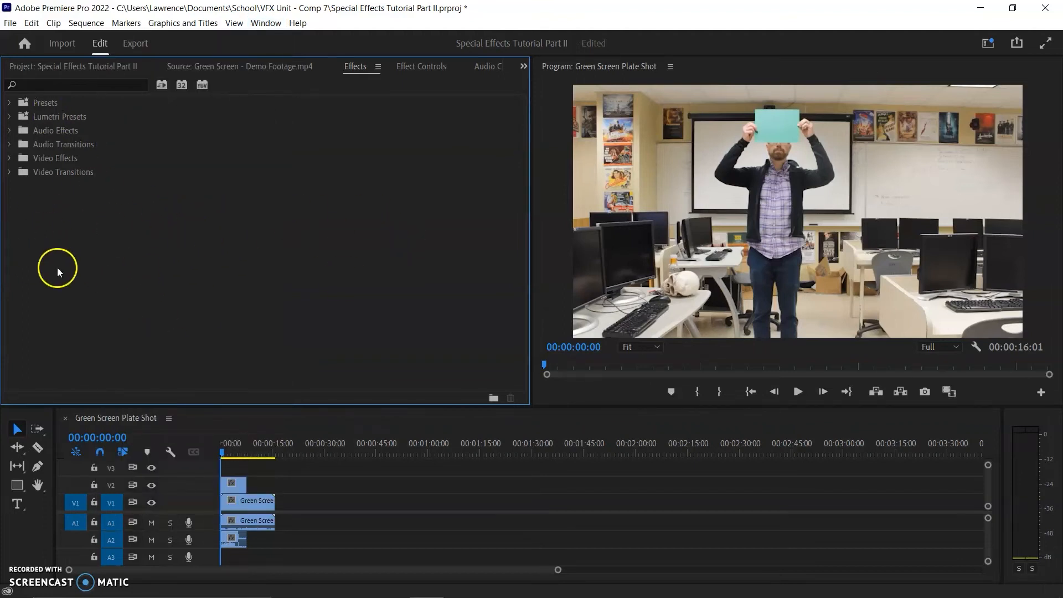
- Apply the Ultra Key effect from the Keying video effects to the V2 clip, and return the playhead to the start
click(9, 159)
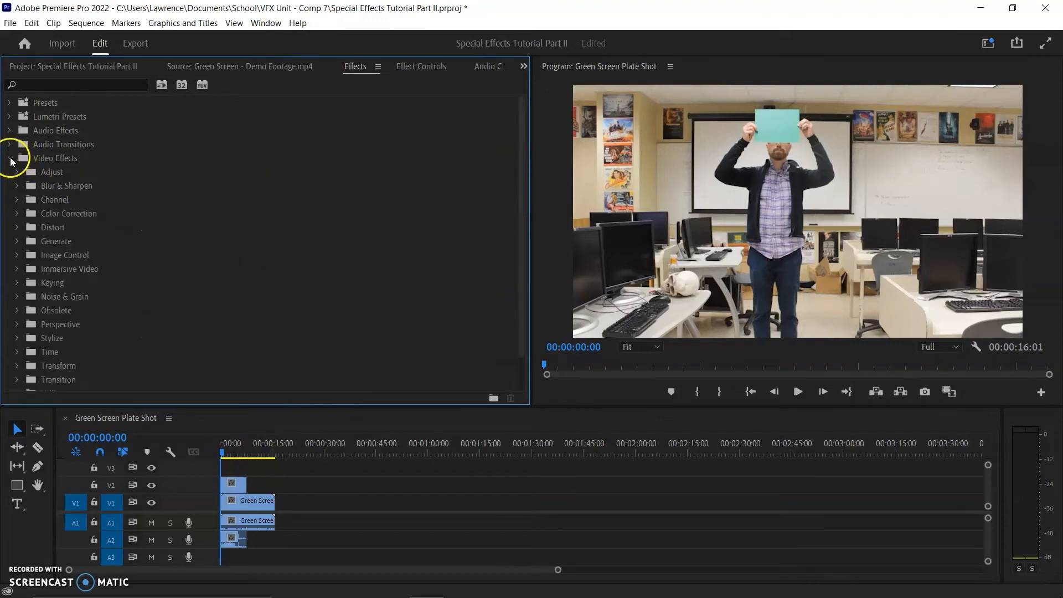
scroll(86, 209, down, 1)
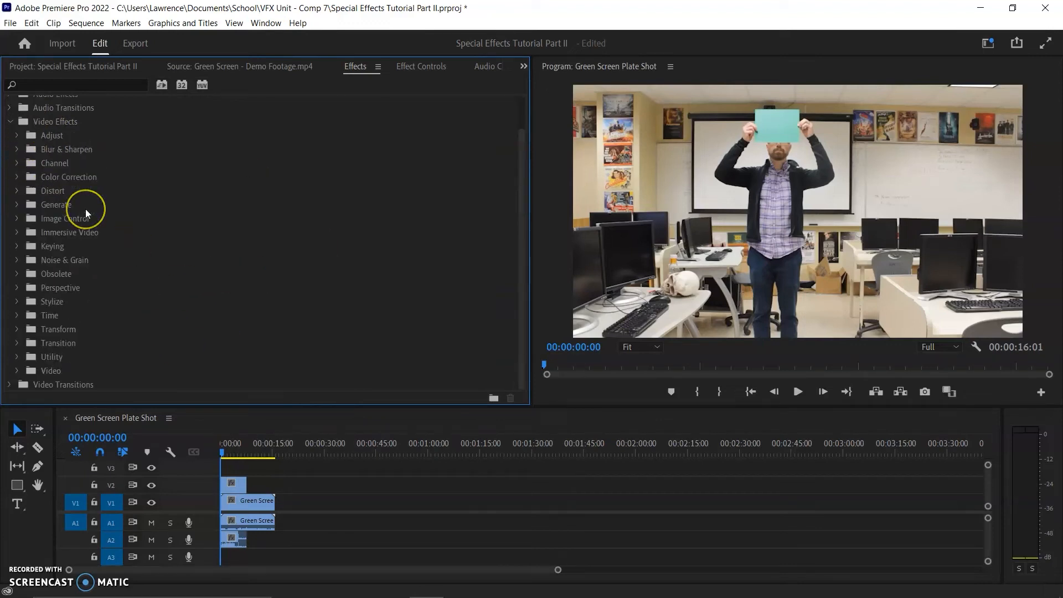
click(16, 247)
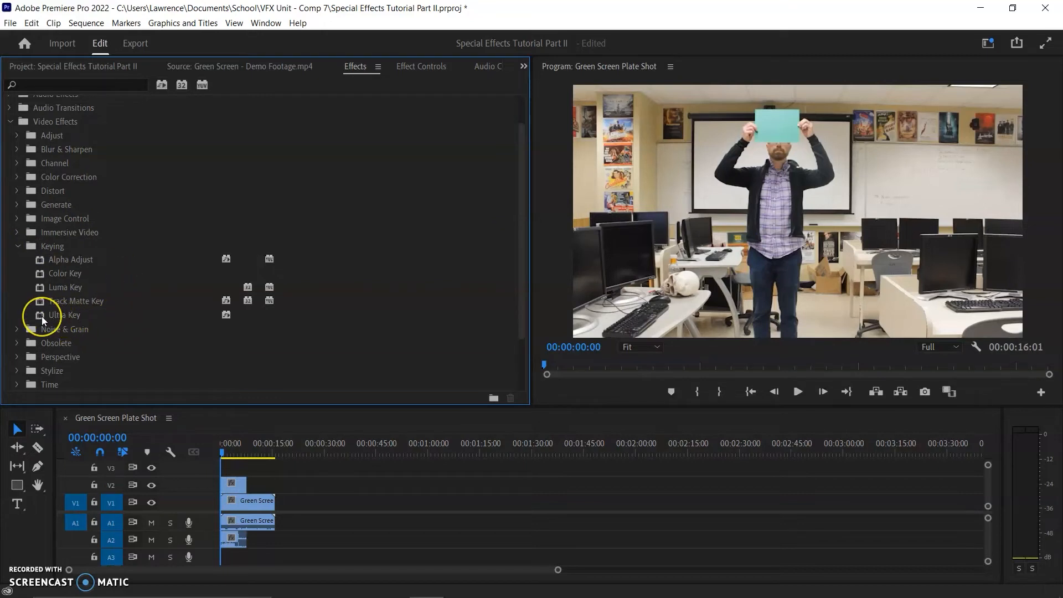
drag(41, 316, 235, 484)
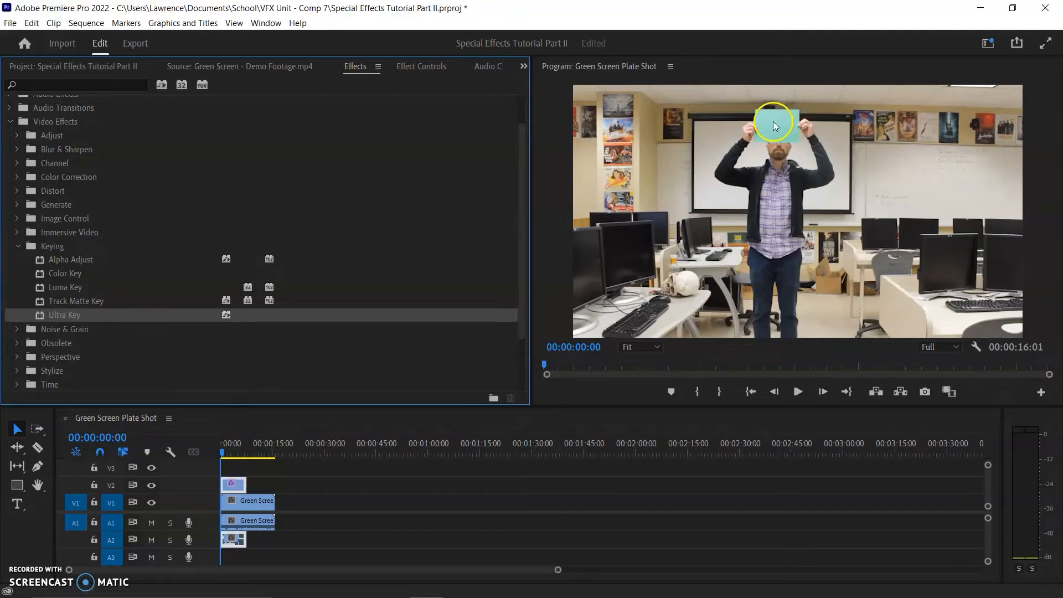
key(space)
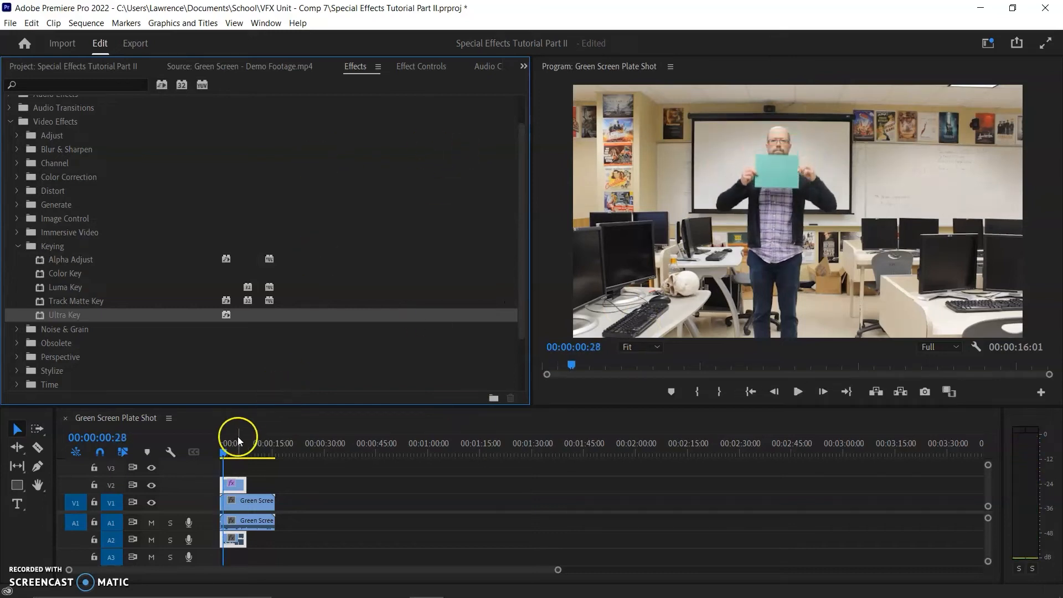
click(221, 450)
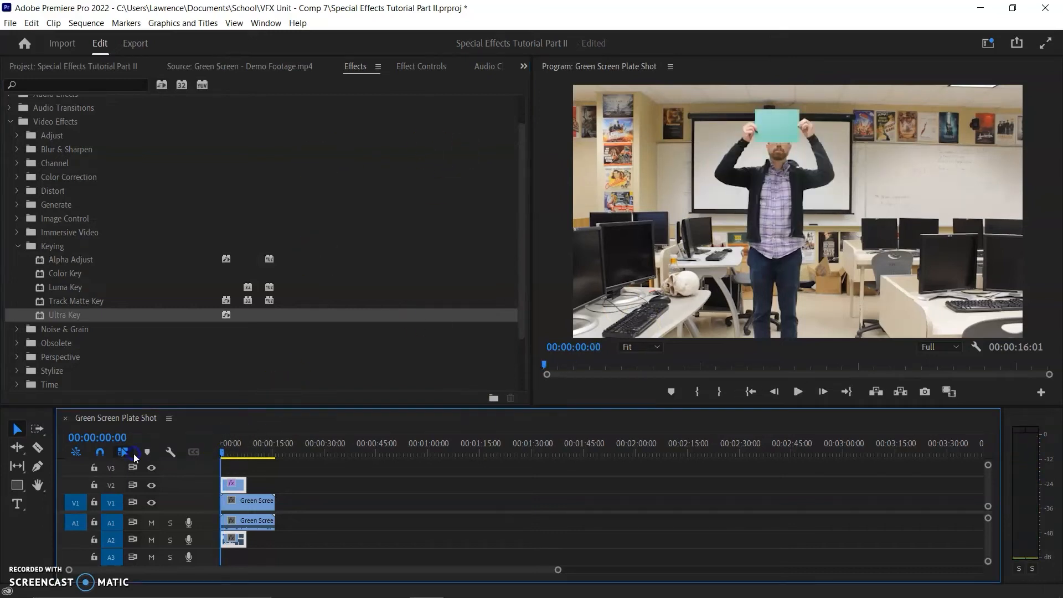
- Set the Ultra Key colour by sampling the green sheet in the picture, and play back the keyed clip
click(413, 68)
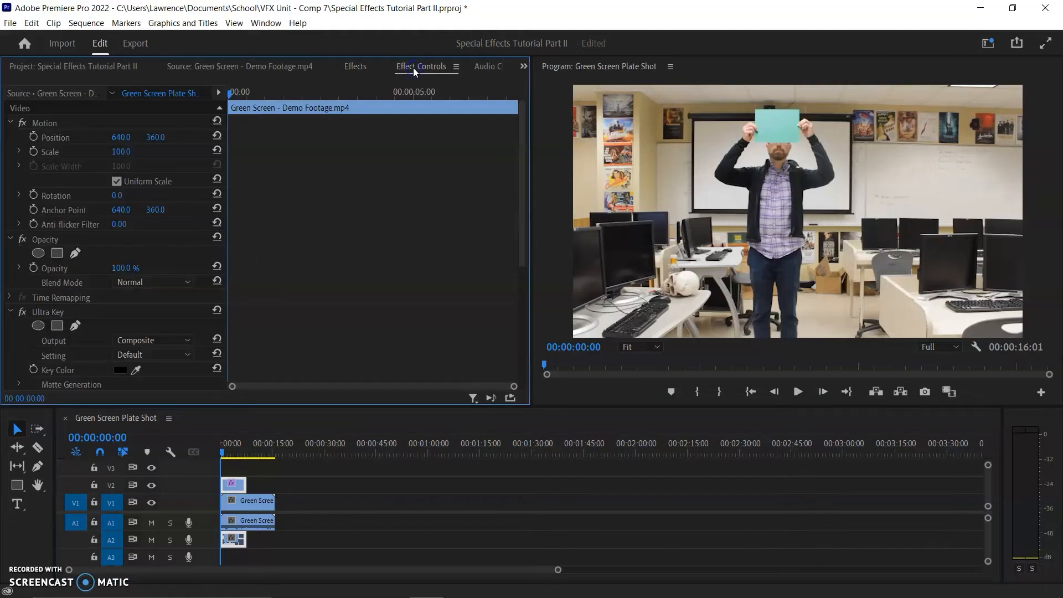
click(10, 123)
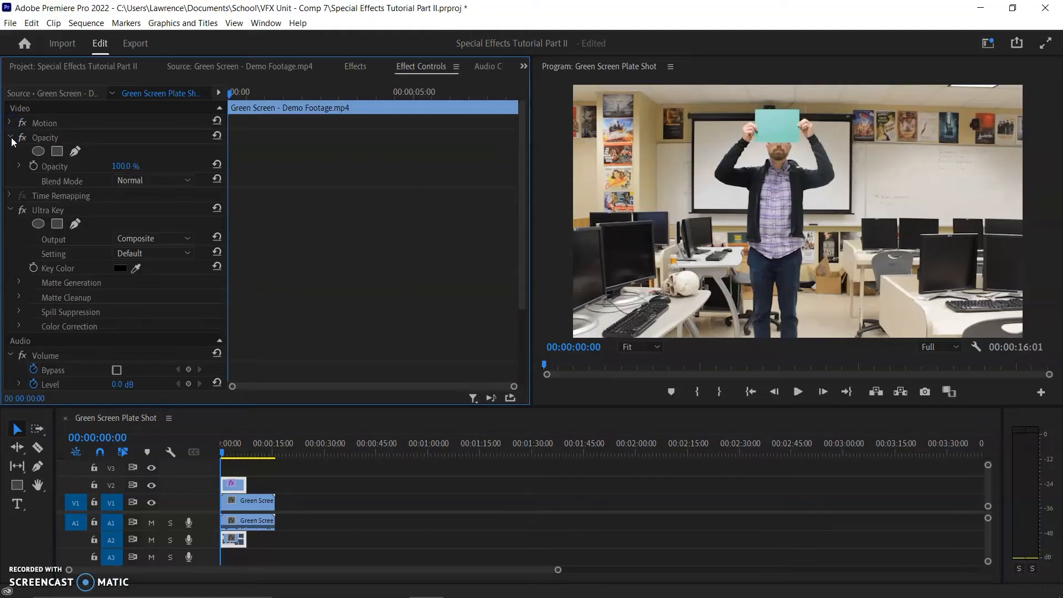
click(11, 138)
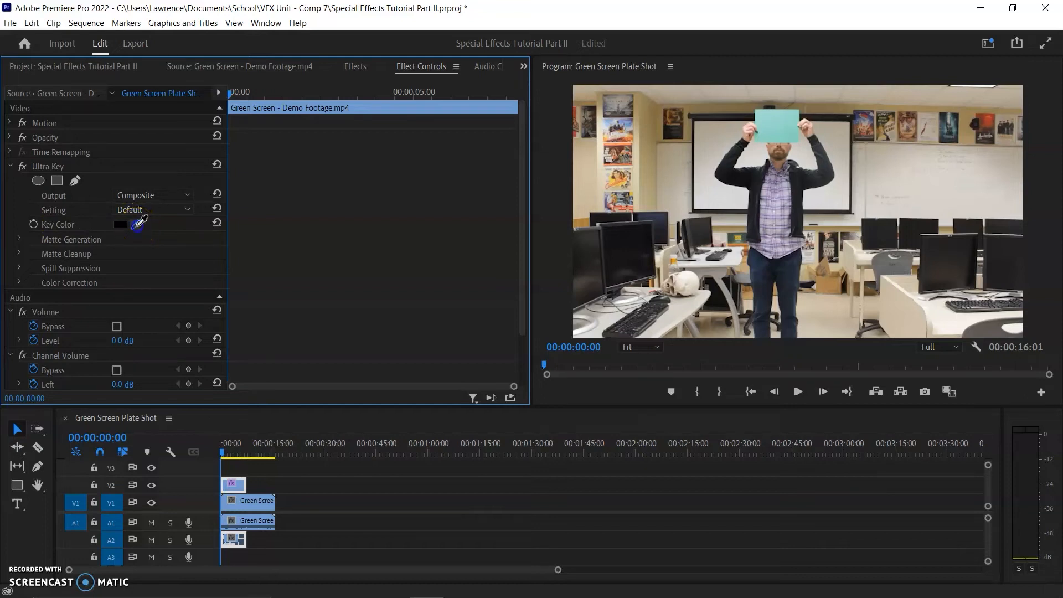
drag(137, 226, 780, 139)
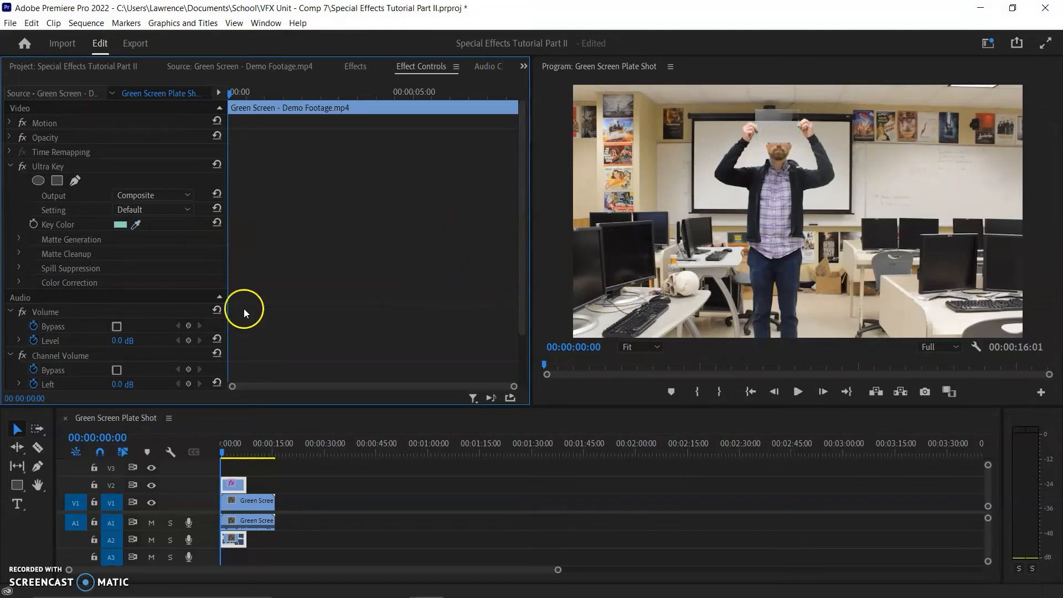
key(space)
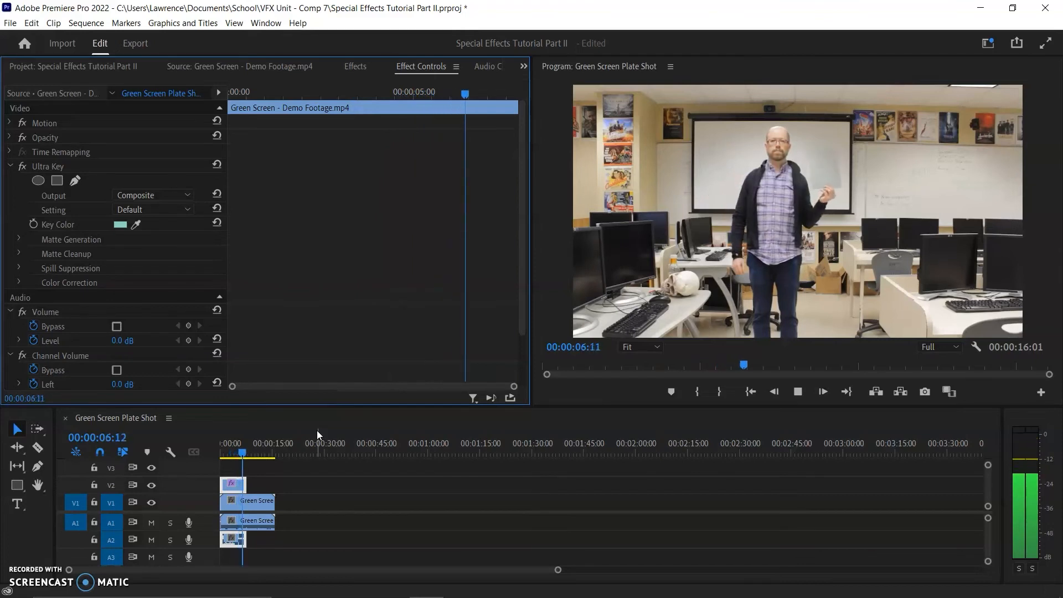
key(space)
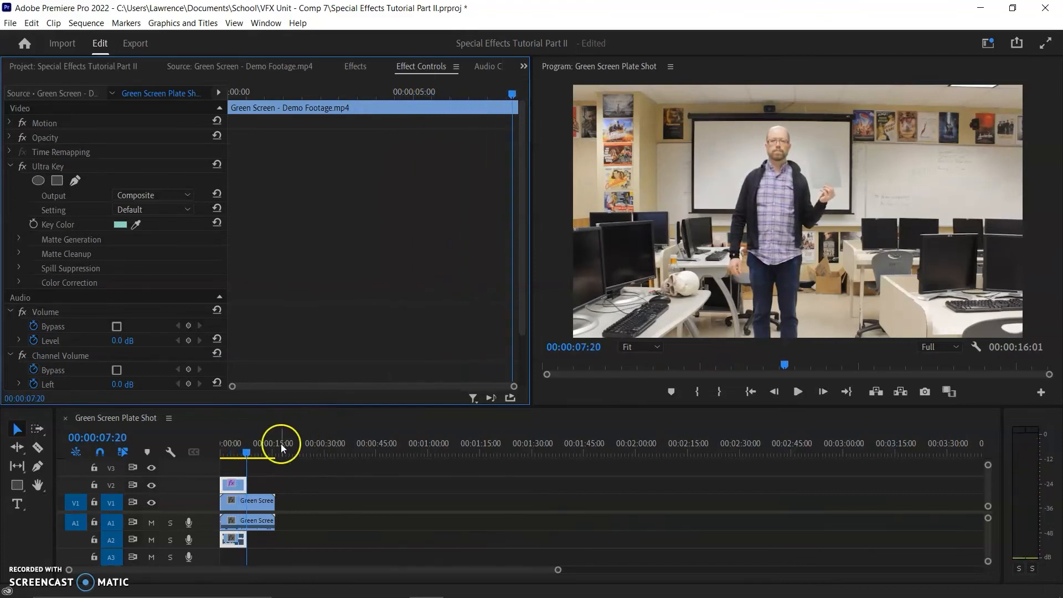
- Extend the end of the V2 clip to about 00:00:08:12 and move the playhead to 00:00:02:12
mouse_move(247, 476)
mouse_down()
mouse_move(266, 483)
mouse_move(250, 456)
mouse_move(259, 456)
mouse_move(250, 456)
mouse_move(267, 486)
mouse_move(247, 486)
mouse_up()
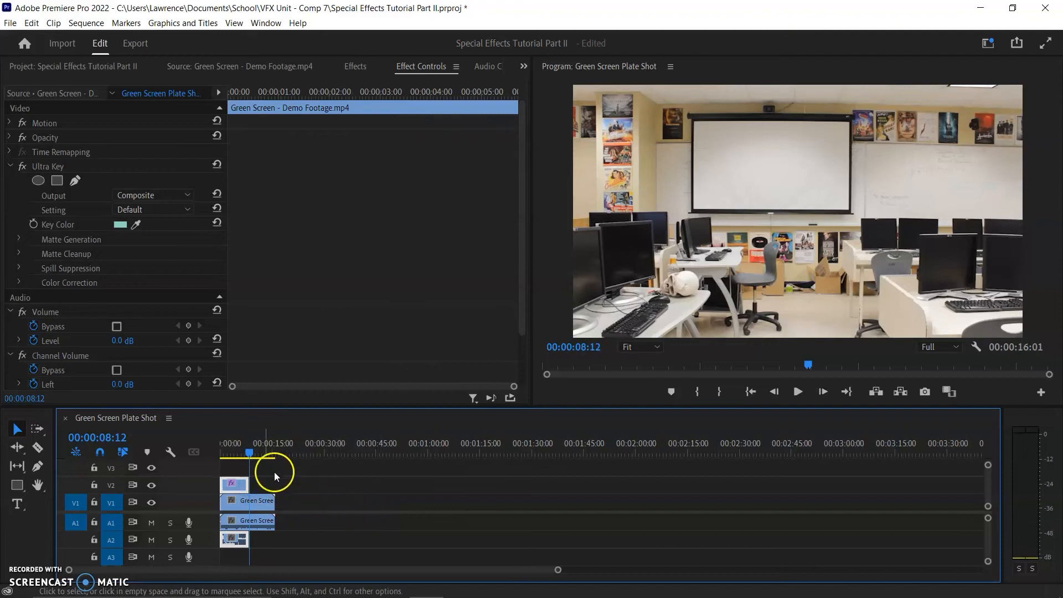
drag(238, 454, 230, 454)
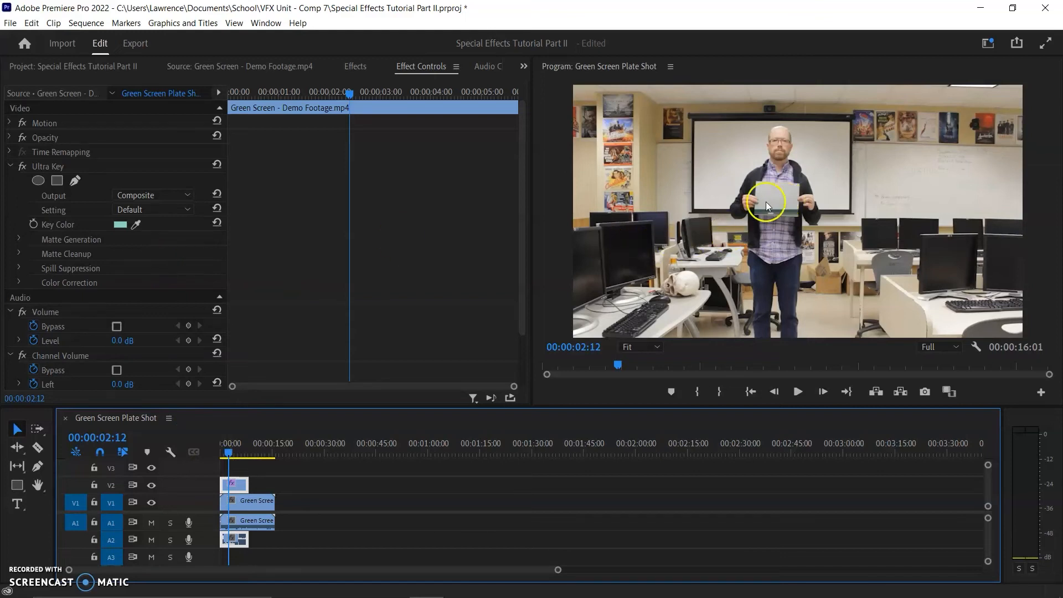
- Expand the Ultra Key Matte Generation settings and switch the effect's output to Alpha Channel to inspect the matte
click(378, 311)
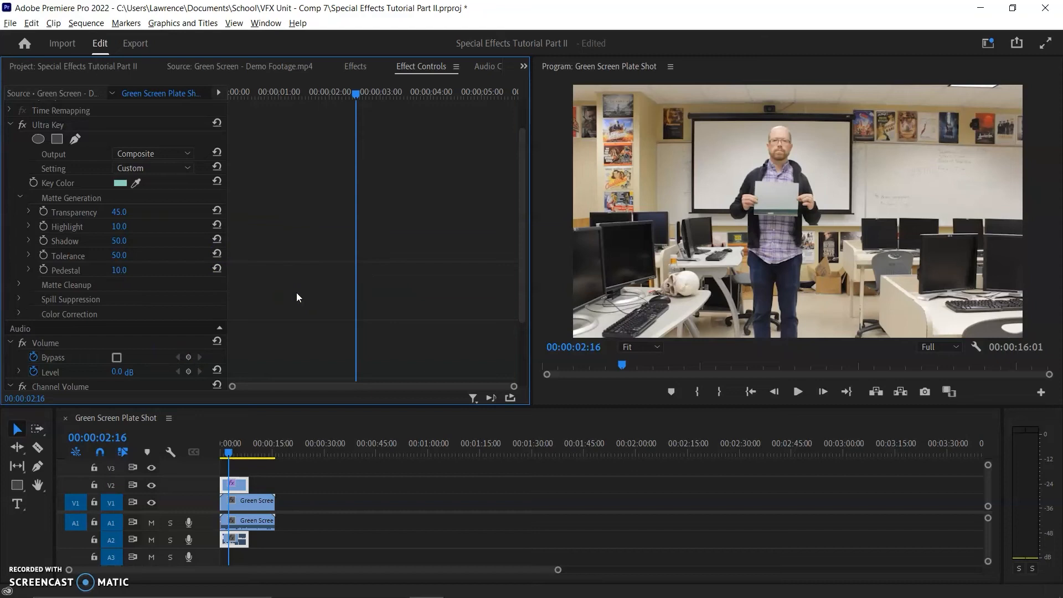
click(803, 219)
click(184, 154)
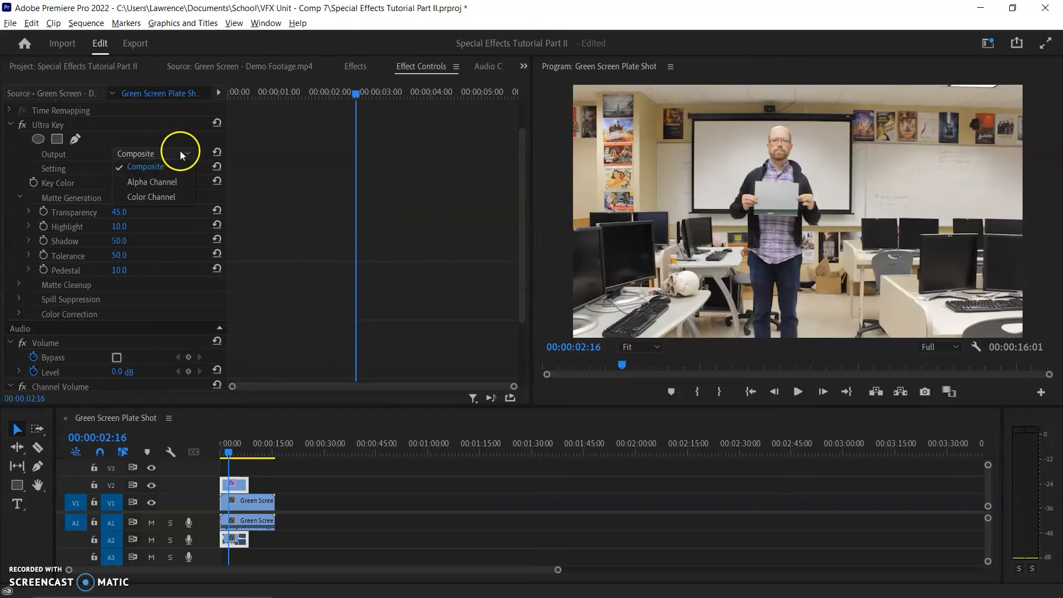
click(161, 182)
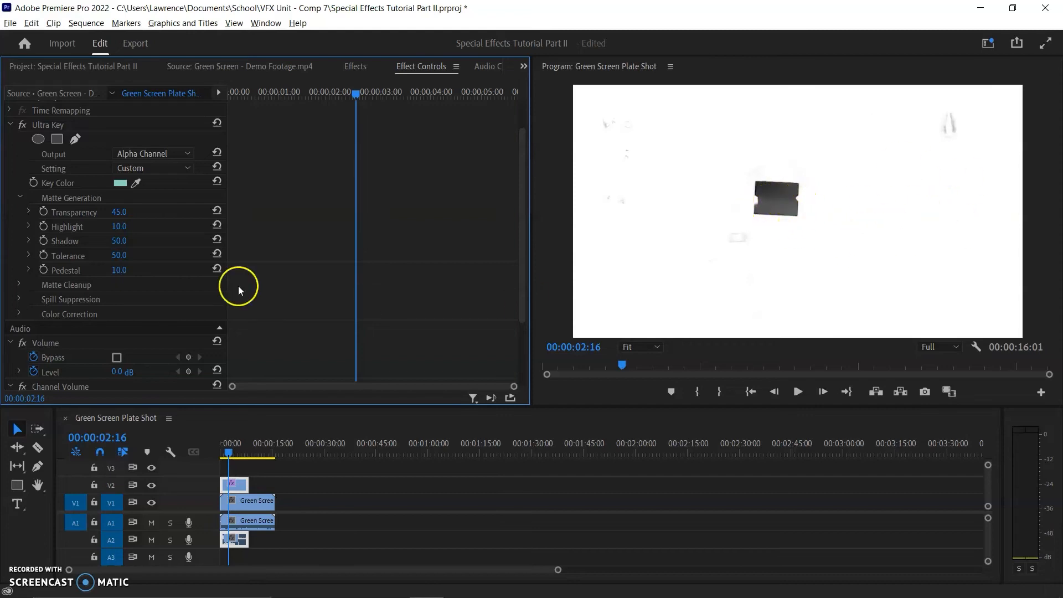
- Raise the Ultra Key matte's Pedestal to 43, and fine-tune it to 45
click(120, 270)
text(43)
key(Return)
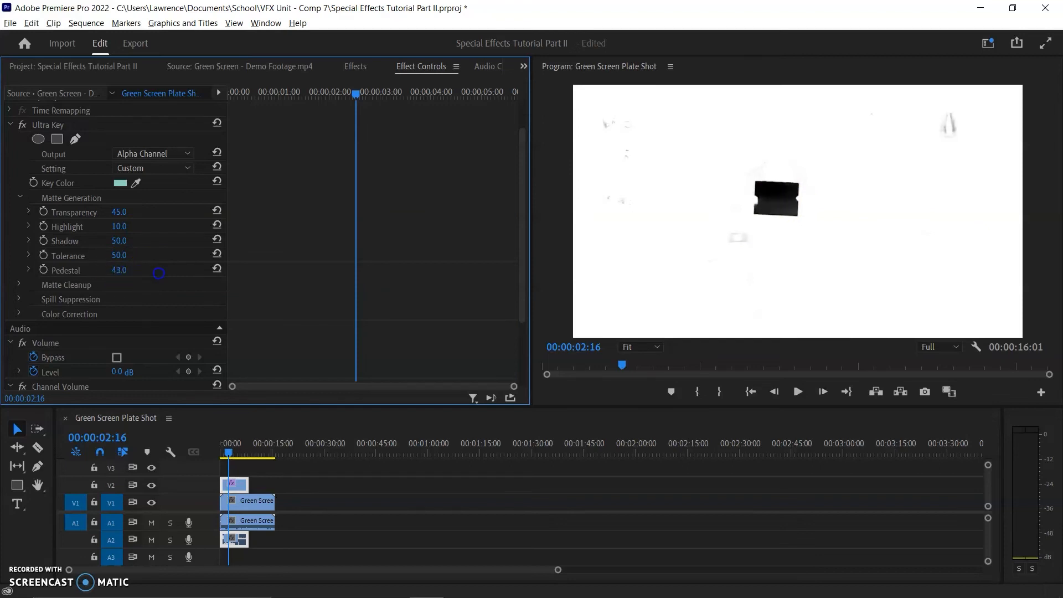
drag(158, 273, 160, 273)
- Return the Ultra Key output to Composite and raise the matte's Tolerance to 100
click(181, 151)
click(152, 167)
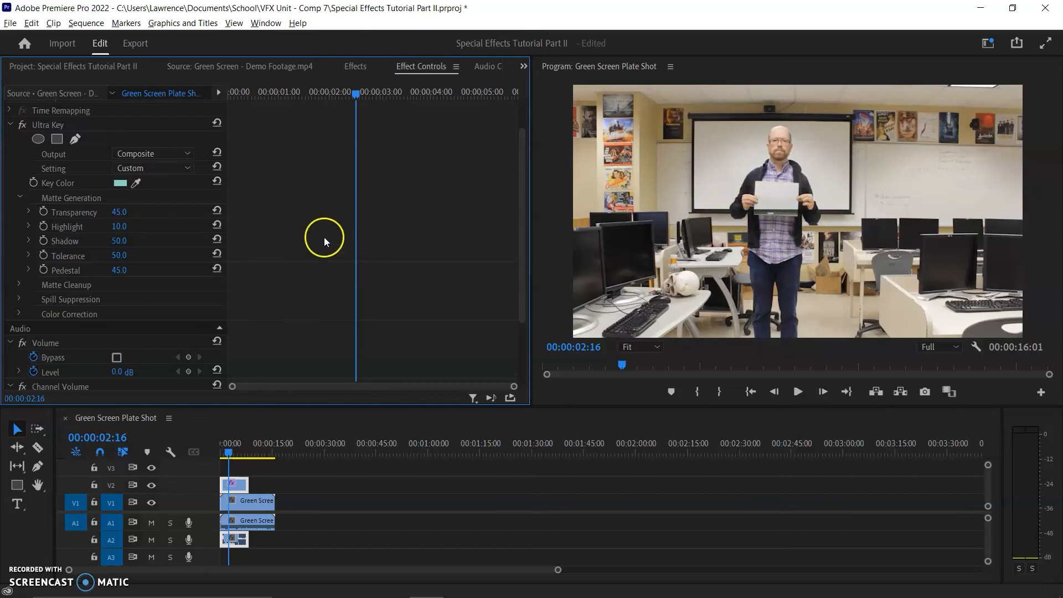
drag(123, 256, 177, 261)
- Play the keyed sequence from the start to about 00:00:09:00, and move the playhead back to 00:00:05:12
drag(234, 453, 208, 453)
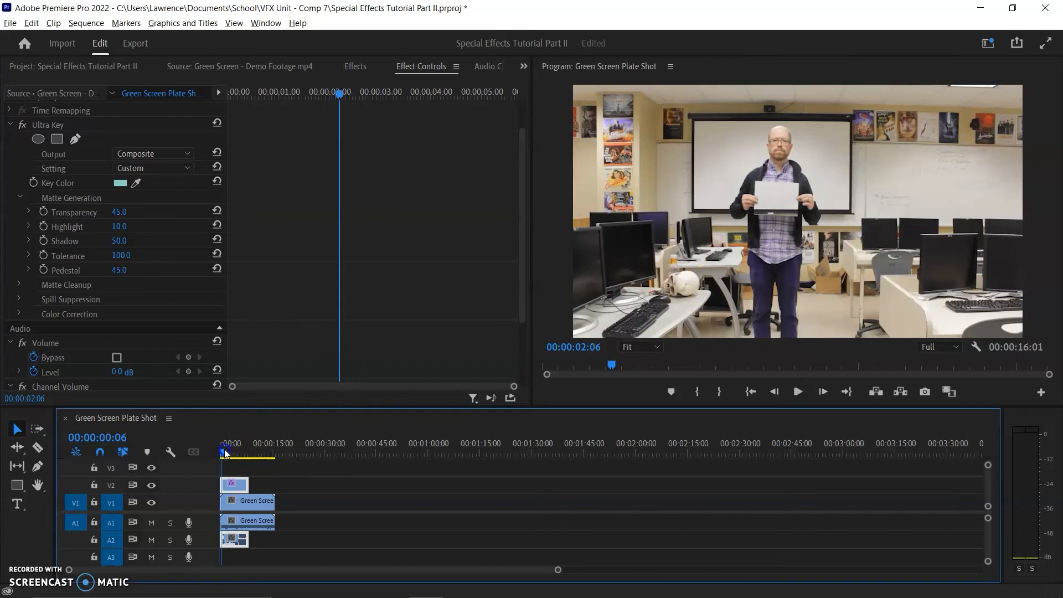
key(space)
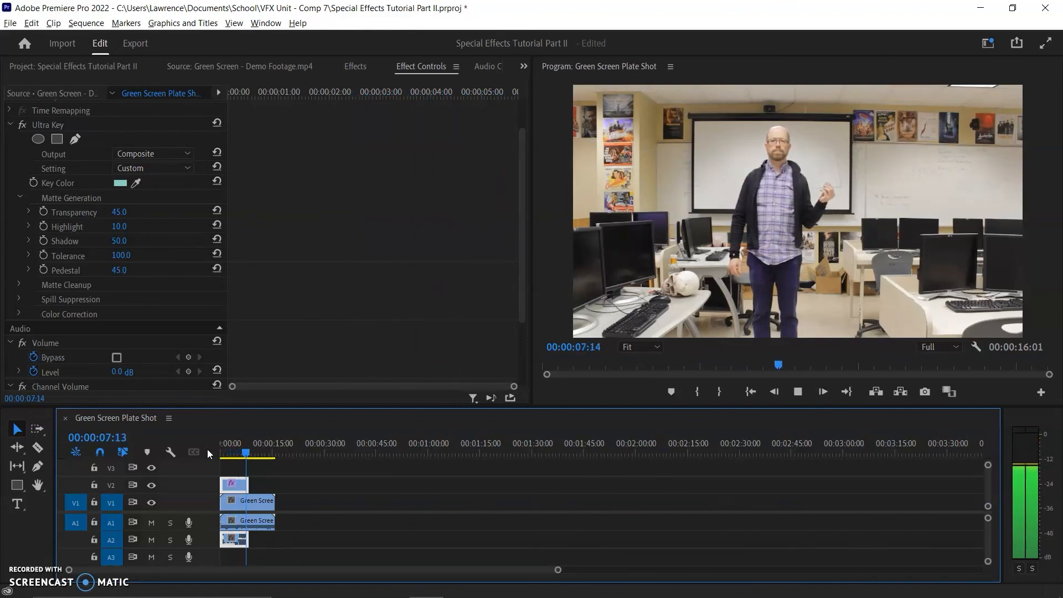
key(space)
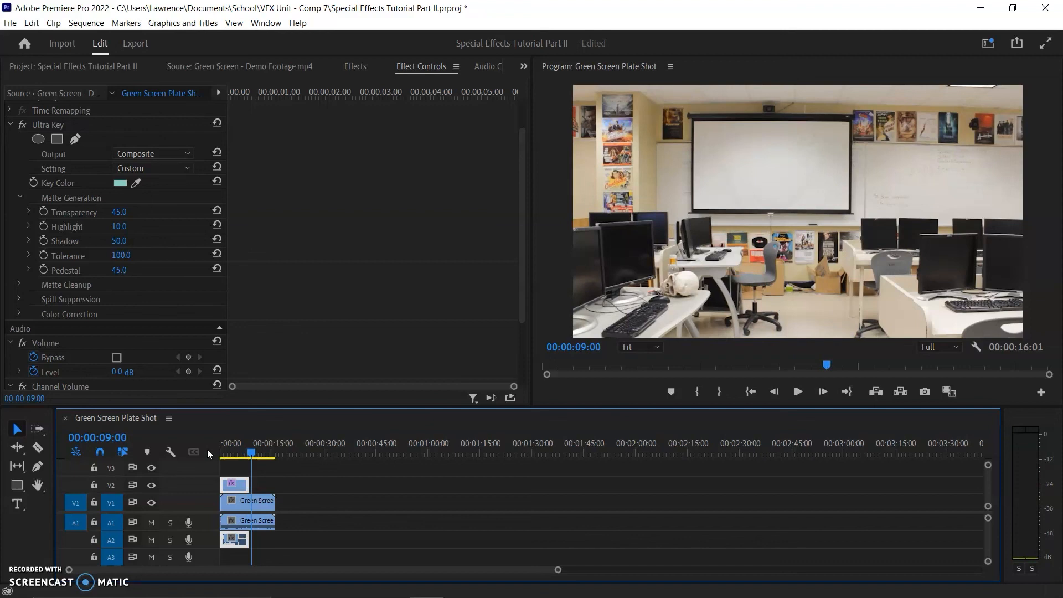
click(241, 451)
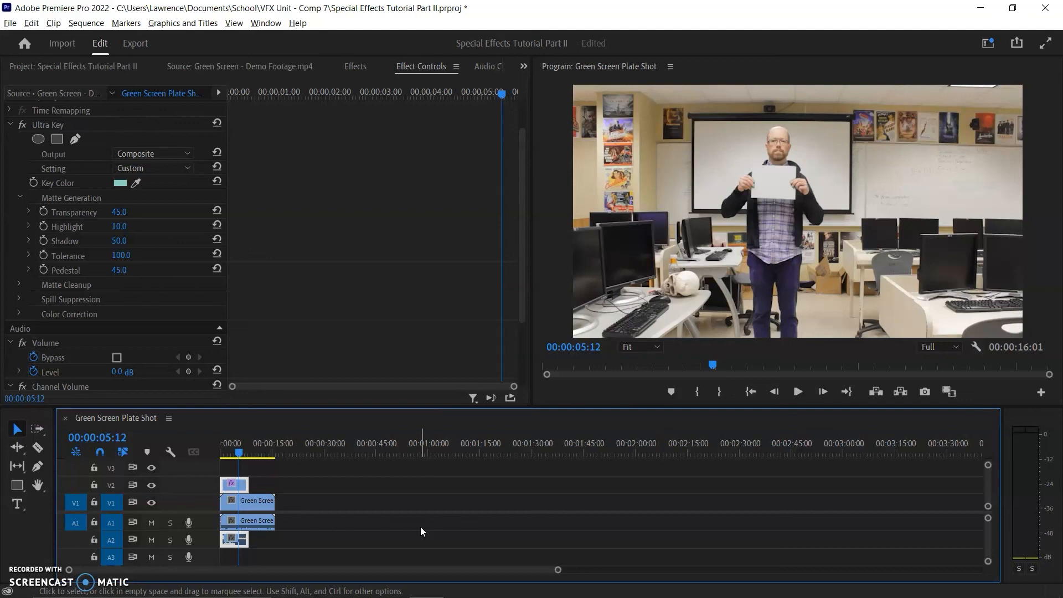
click(448, 538)
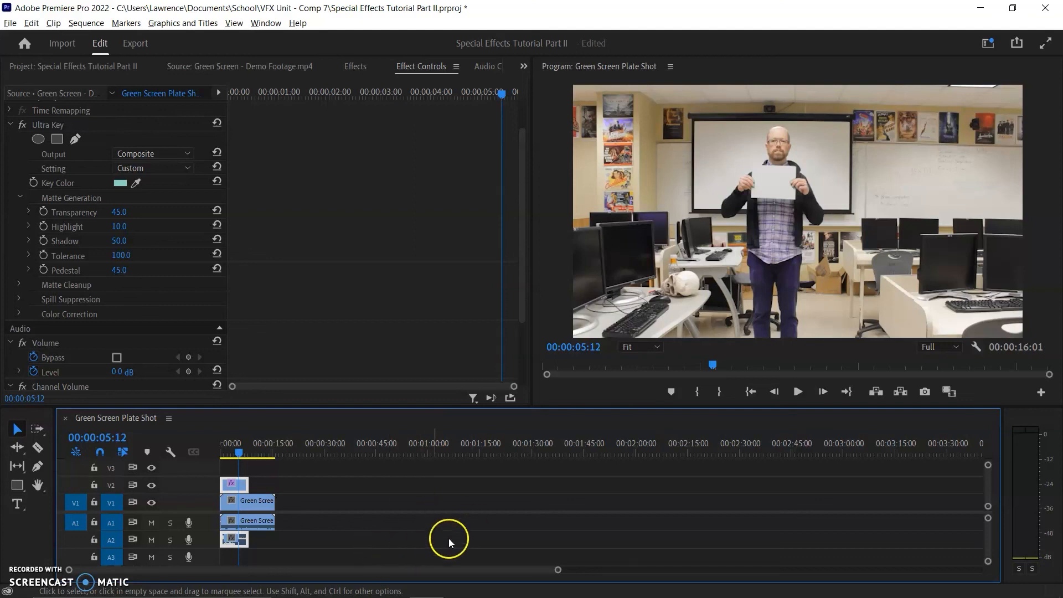